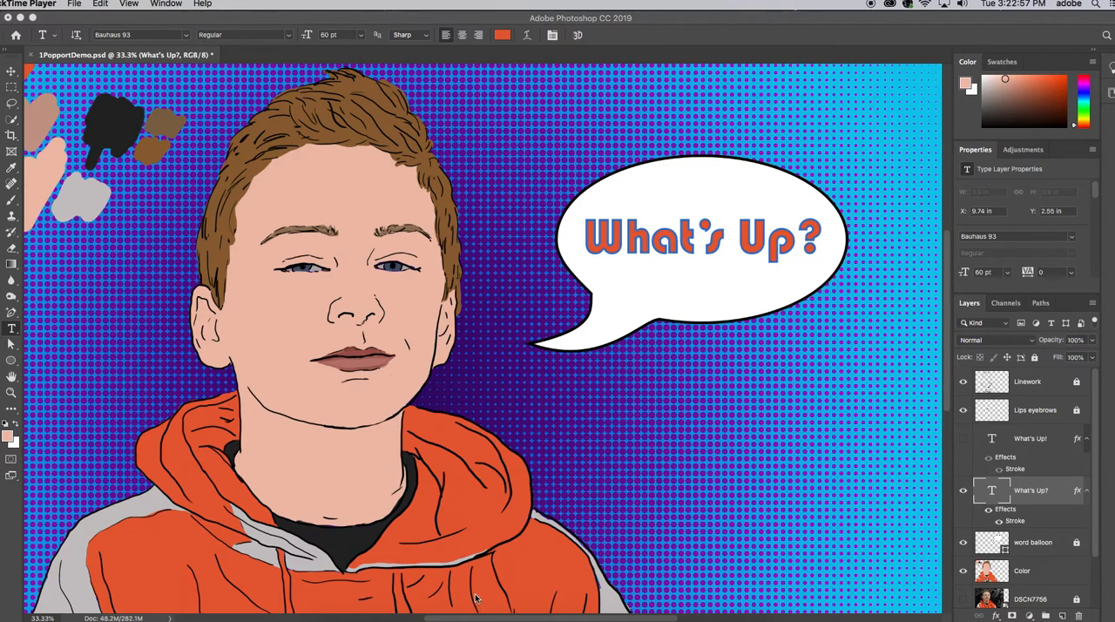
# Erase all the color test swatches in the artwork's upper-left corner from the Color layer, enlarging the eraser to 300 px
pyautogui.moveTo(462, 619); pyautogui.dragTo(414, 615)
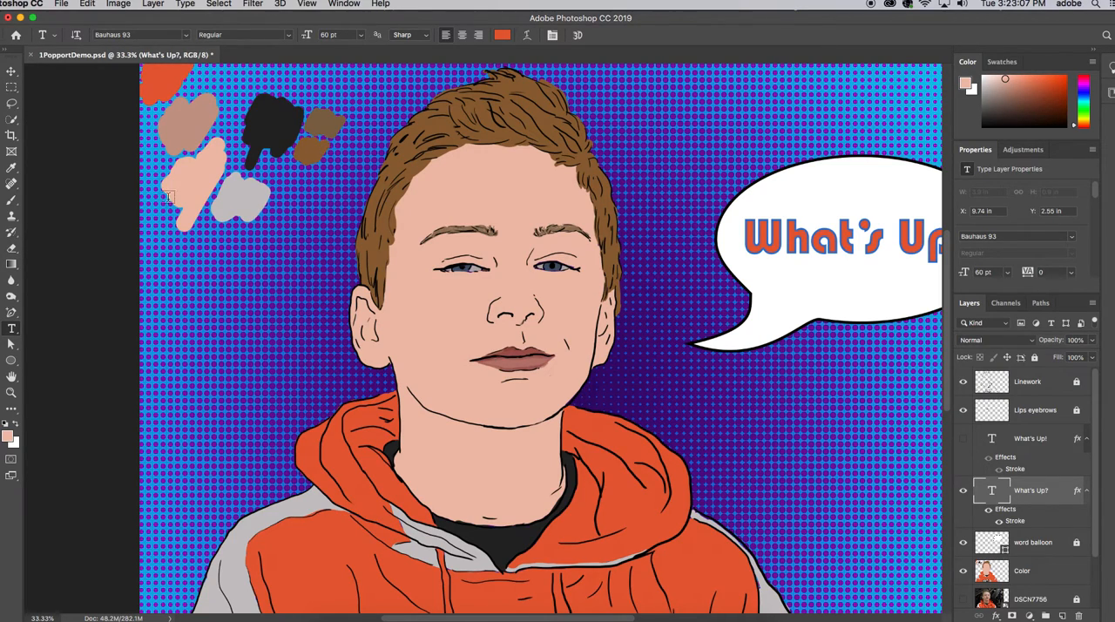
pyautogui.click(11, 250)
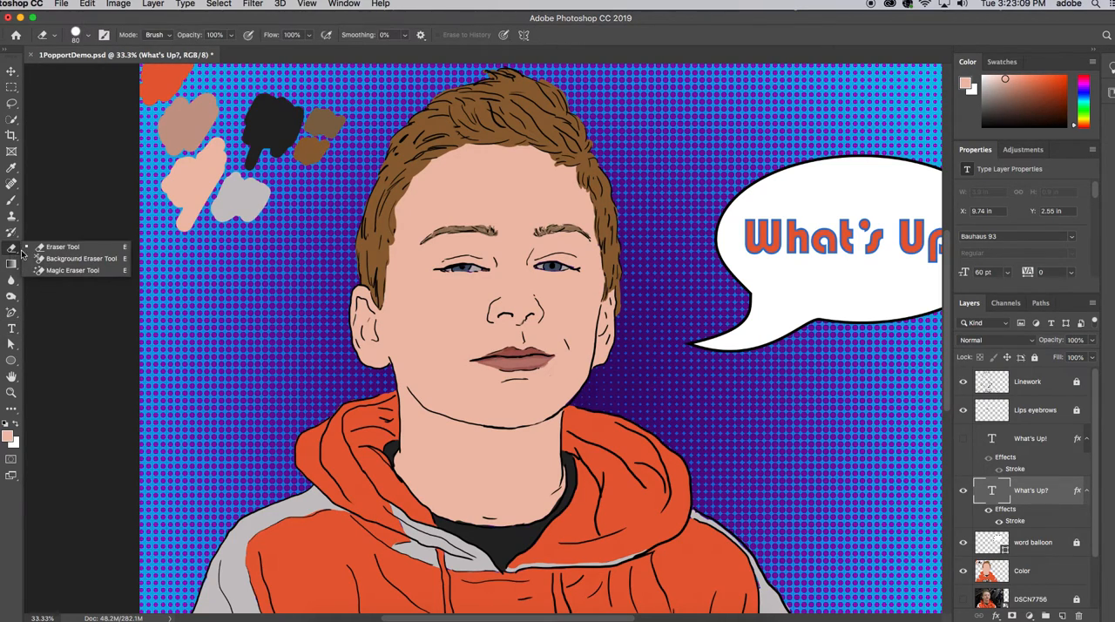
pyautogui.click(42, 249)
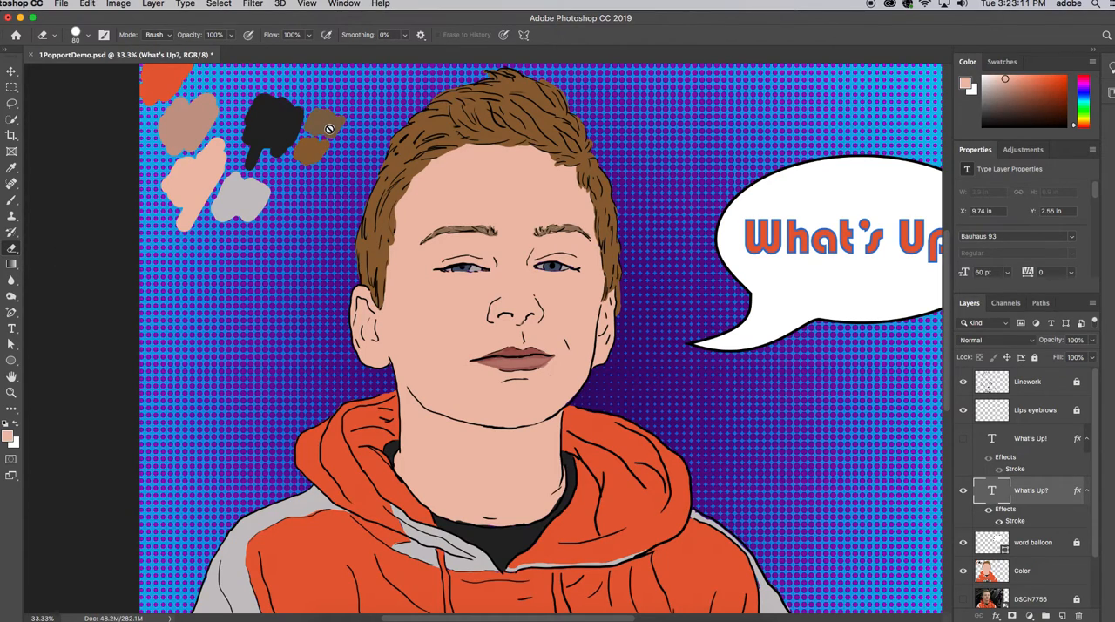
pyautogui.click(1038, 571)
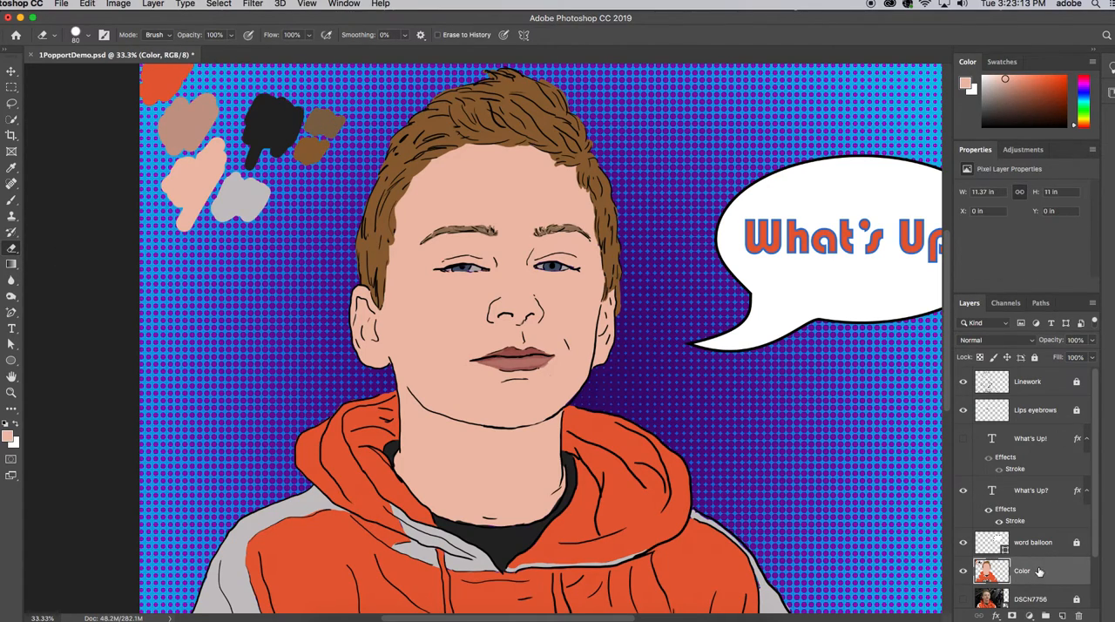
pyautogui.moveTo(333, 137)
pyautogui.mouseDown()
pyautogui.moveTo(287, 194)
pyautogui.moveTo(336, 116)
pyautogui.moveTo(368, 95)
pyautogui.moveTo(312, 140)
pyautogui.mouseUp()
pyautogui.press(']')
pyautogui.press(']')
pyautogui.press(']')
pyautogui.press(']')
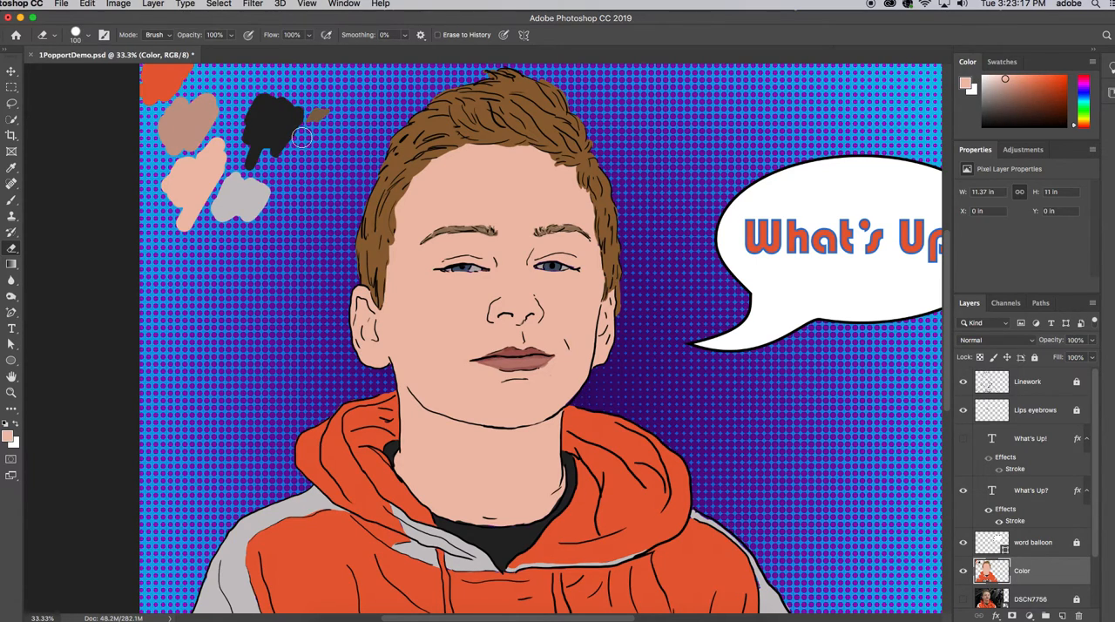
pyautogui.press(']')
pyautogui.press(']')
pyautogui.press(']')
pyautogui.press(']')
pyautogui.moveTo(306, 128)
pyautogui.mouseDown()
pyautogui.moveTo(259, 166)
pyautogui.moveTo(246, 214)
pyautogui.moveTo(211, 213)
pyautogui.moveTo(224, 174)
pyautogui.moveTo(274, 120)
pyautogui.moveTo(252, 116)
pyautogui.moveTo(201, 142)
pyautogui.moveTo(170, 216)
pyautogui.moveTo(158, 89)
pyautogui.mouseUp()
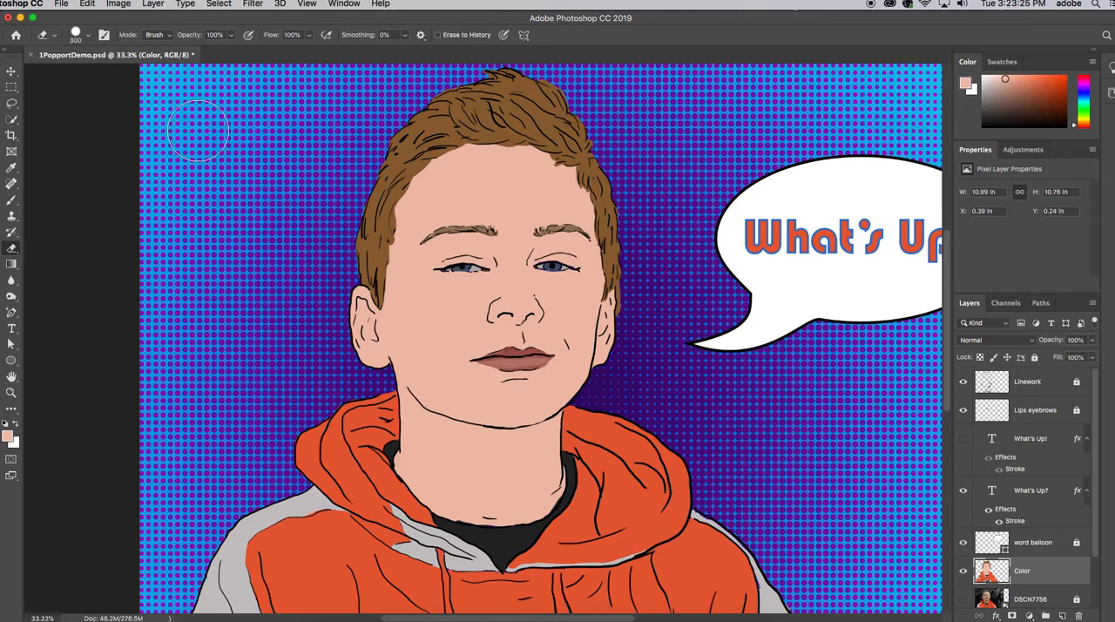
# Add a drop shadow to the Color layer with 79% opacity, 45% spread and 87 px size
pyautogui.press('super+minus')
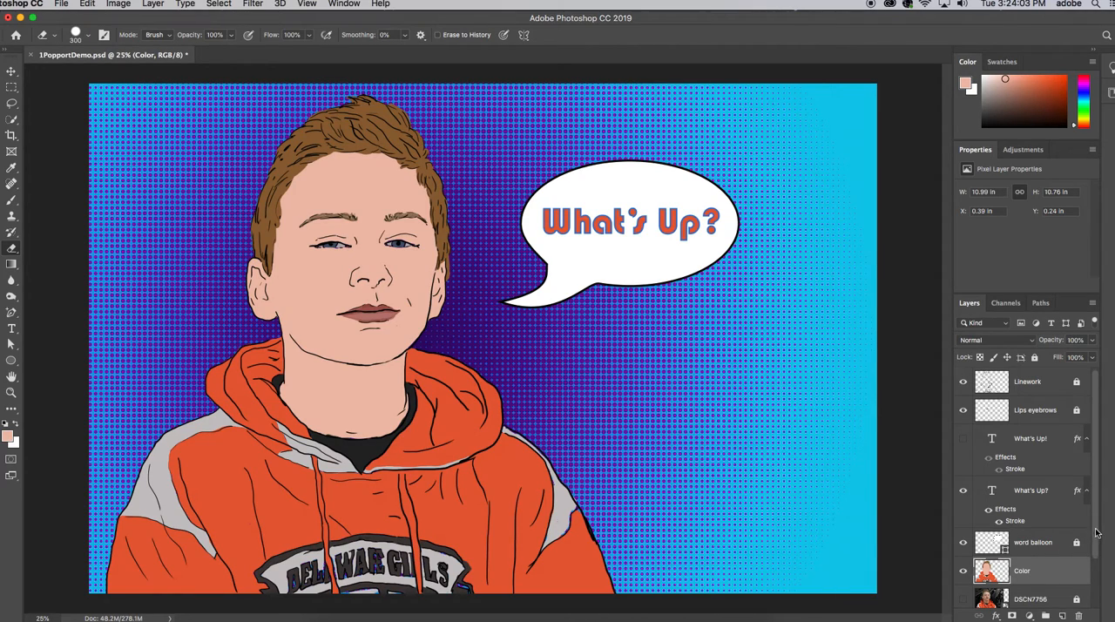
pyautogui.scroll(-1, 1096, 532)
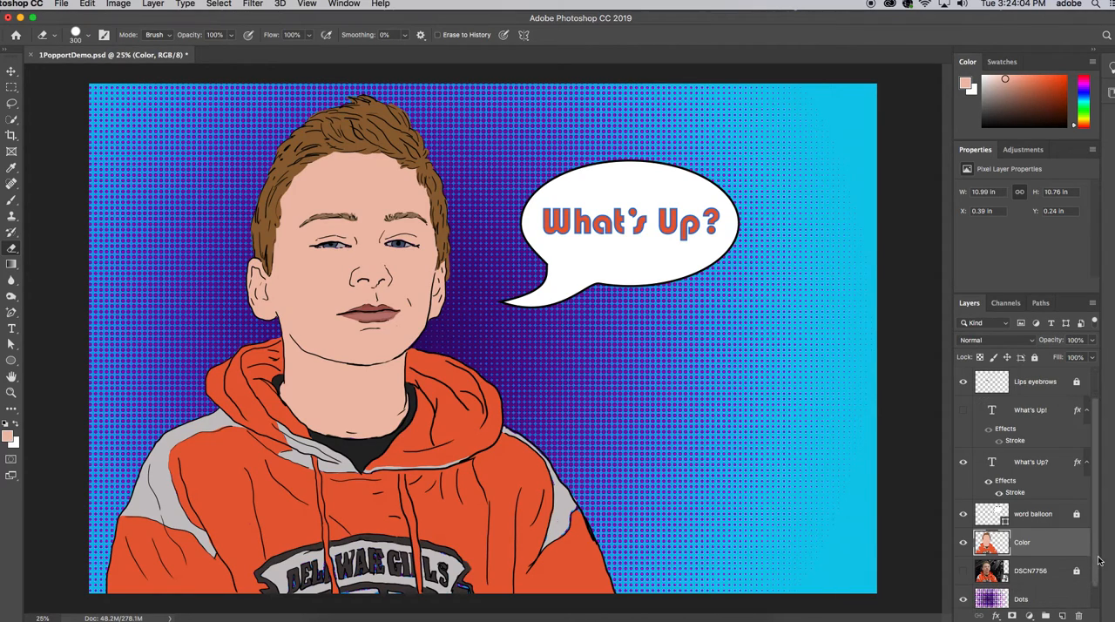
pyautogui.click(996, 616)
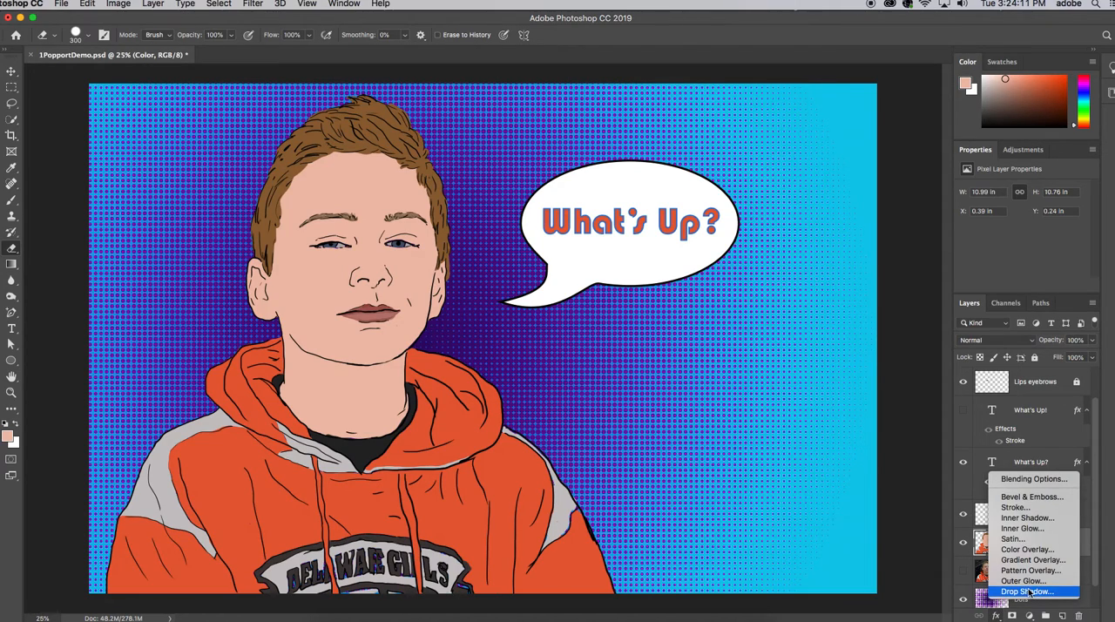
pyautogui.click(1029, 593)
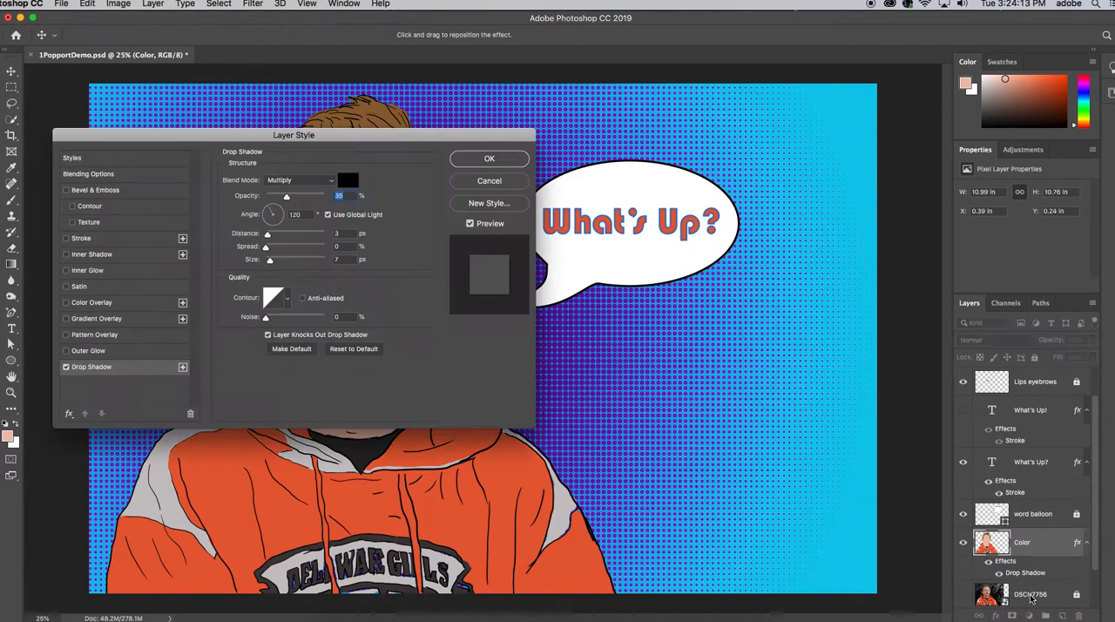
pyautogui.moveTo(468, 136); pyautogui.dragTo(1015, 74)
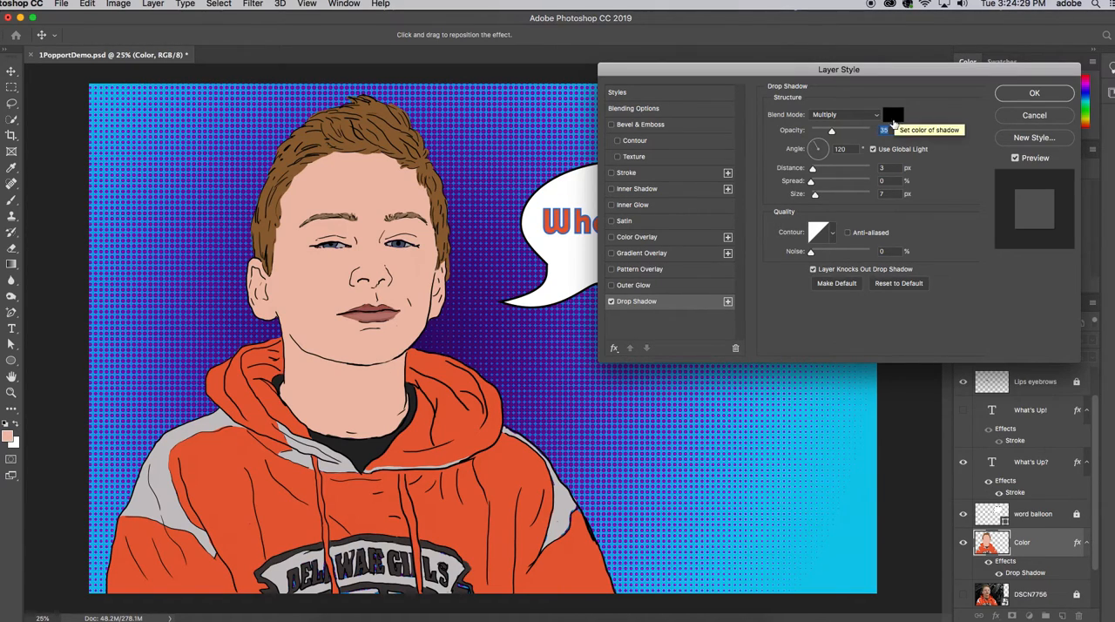
pyautogui.moveTo(831, 131); pyautogui.dragTo(857, 135)
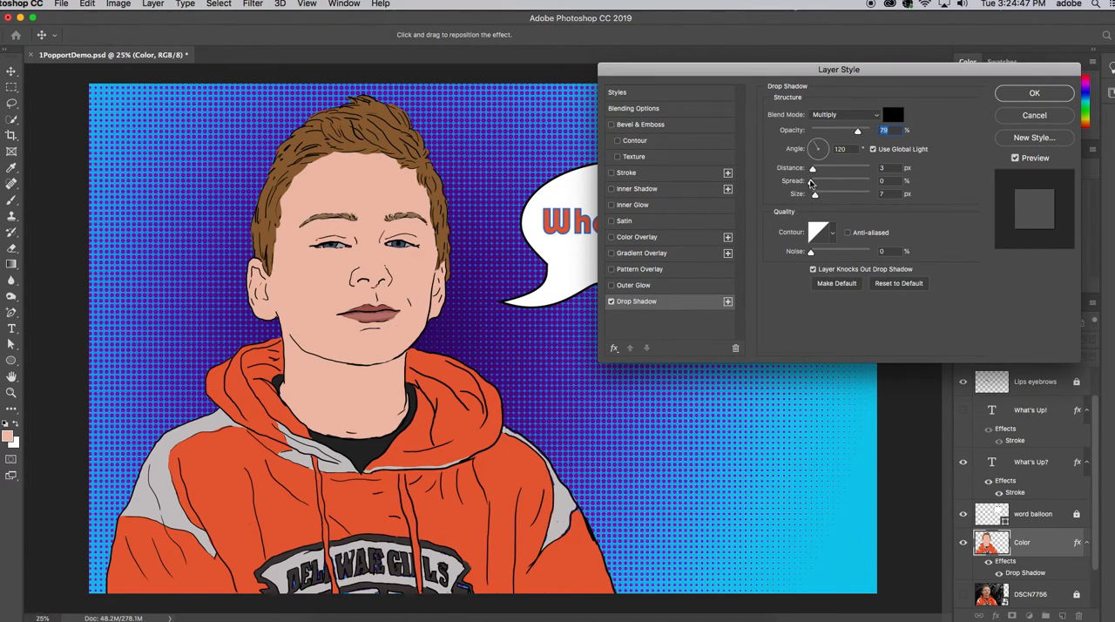
pyautogui.moveTo(810, 183); pyautogui.dragTo(838, 188)
pyautogui.moveTo(816, 197); pyautogui.dragTo(835, 198)
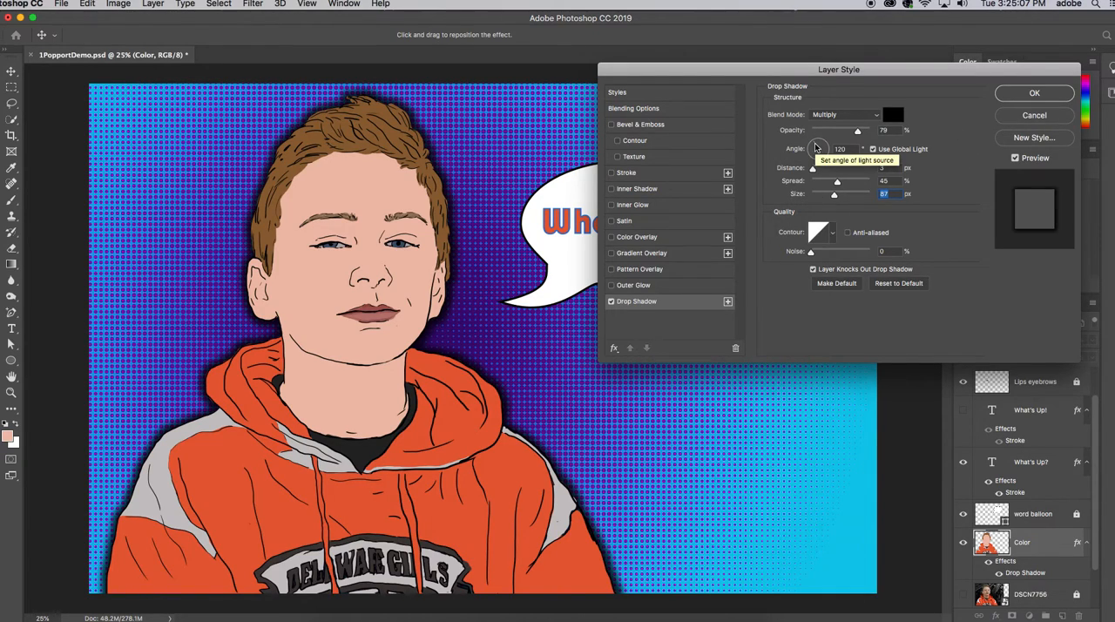
# Adjust the Color layer's drop shadow direction and offset to a 20° angle and 25 px distance
pyautogui.moveTo(817, 147); pyautogui.dragTo(834, 146)
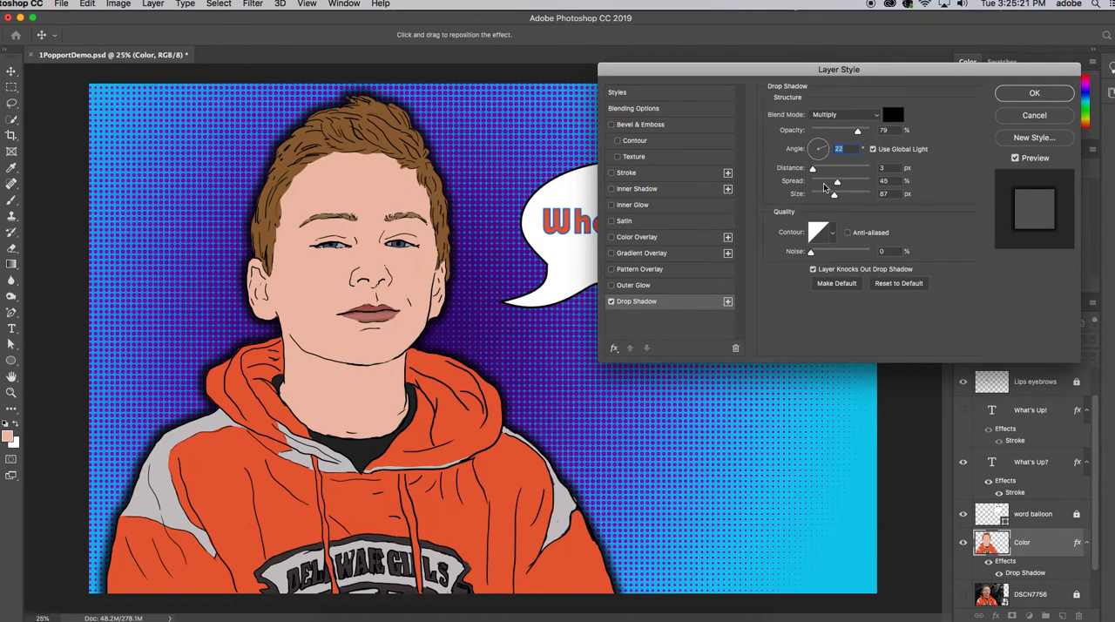
pyautogui.moveTo(825, 150)
pyautogui.mouseDown()
pyautogui.moveTo(810, 167)
pyautogui.moveTo(798, 163)
pyautogui.moveTo(804, 149)
pyautogui.mouseUp()
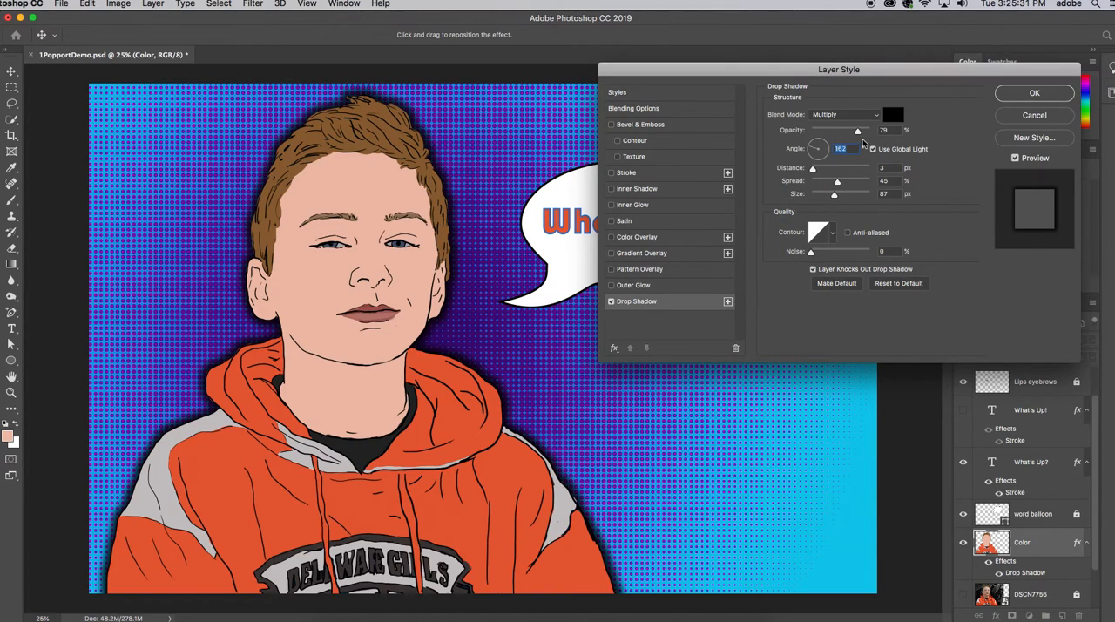
pyautogui.moveTo(811, 168); pyautogui.dragTo(819, 171)
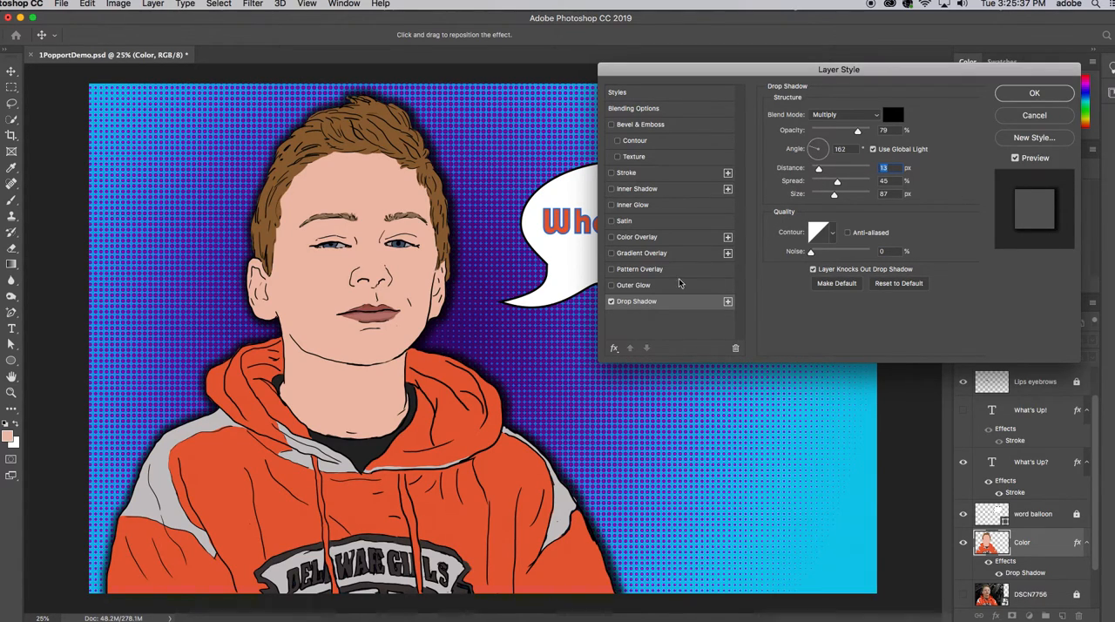
pyautogui.moveTo(817, 153); pyautogui.dragTo(825, 146)
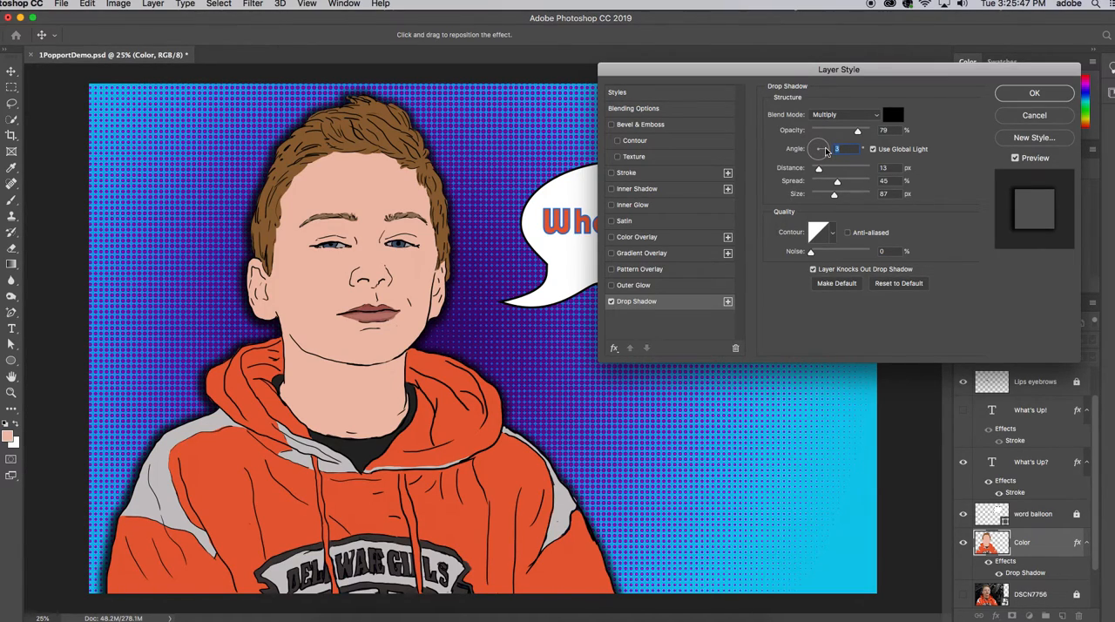
pyautogui.moveTo(825, 151); pyautogui.dragTo(827, 150)
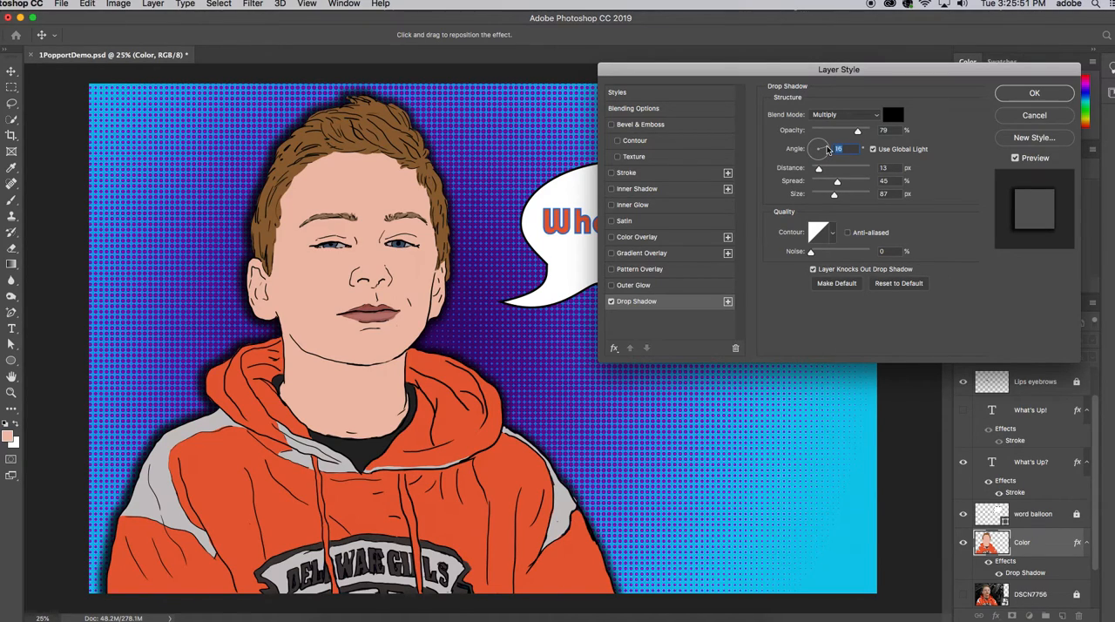
pyautogui.moveTo(819, 170); pyautogui.dragTo(825, 170)
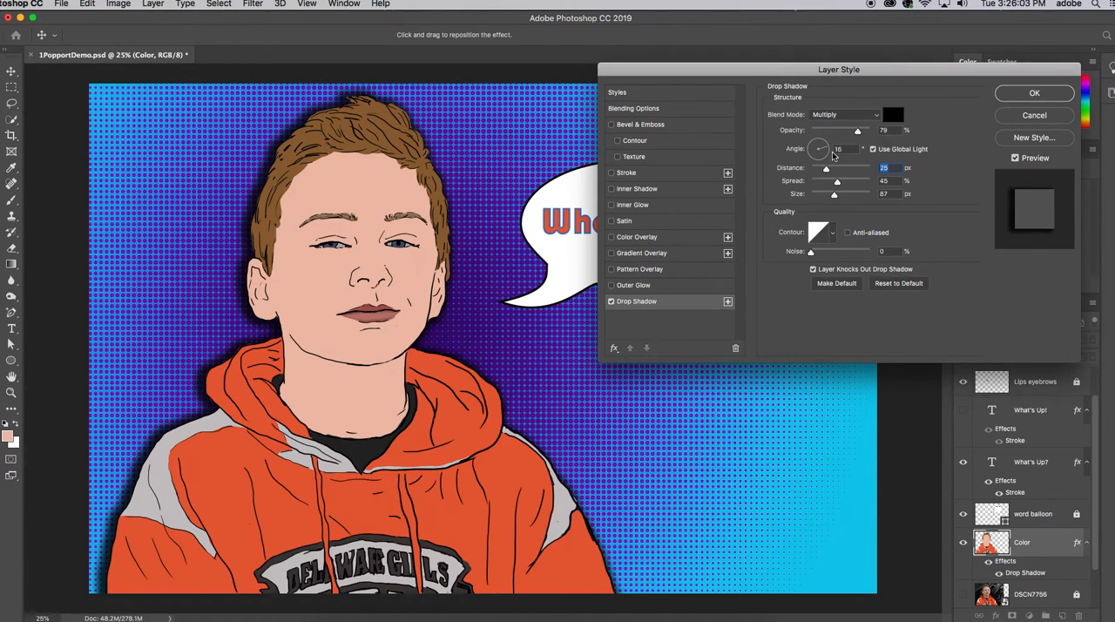
pyautogui.moveTo(829, 152); pyautogui.dragTo(828, 148)
# Soften the Color layer's shadow to 147 px size, 28% spread and 69% opacity, and apply the layer style
pyautogui.moveTo(829, 148); pyautogui.dragTo(848, 197)
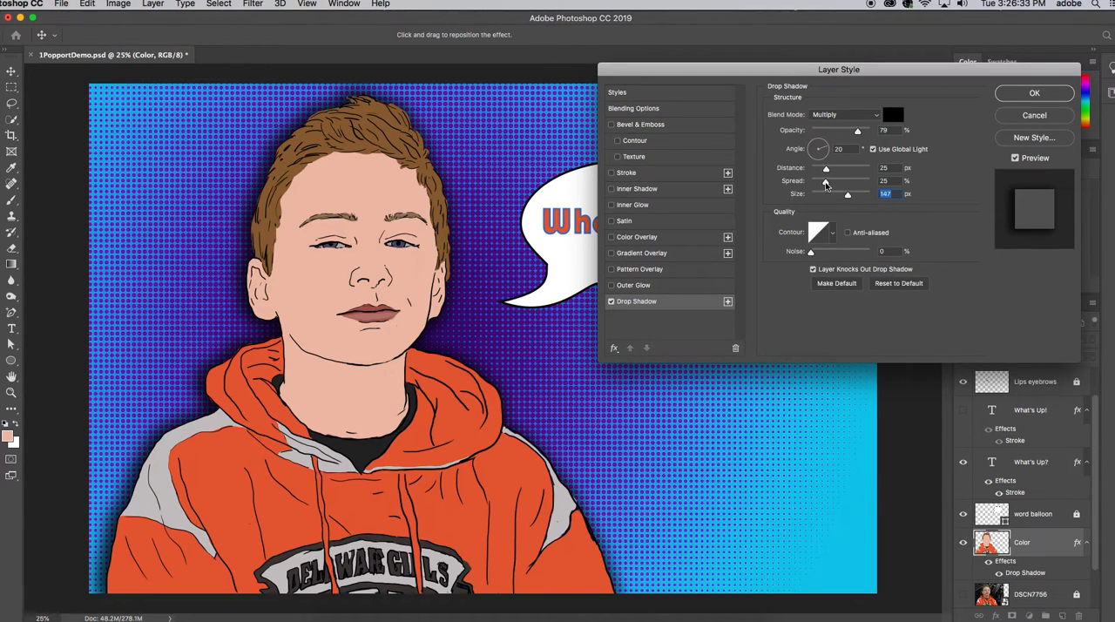
pyautogui.moveTo(825, 183)
pyautogui.mouseDown()
pyautogui.moveTo(864, 190)
pyautogui.moveTo(823, 194)
pyautogui.mouseUp()
pyautogui.moveTo(859, 135); pyautogui.dragTo(851, 134)
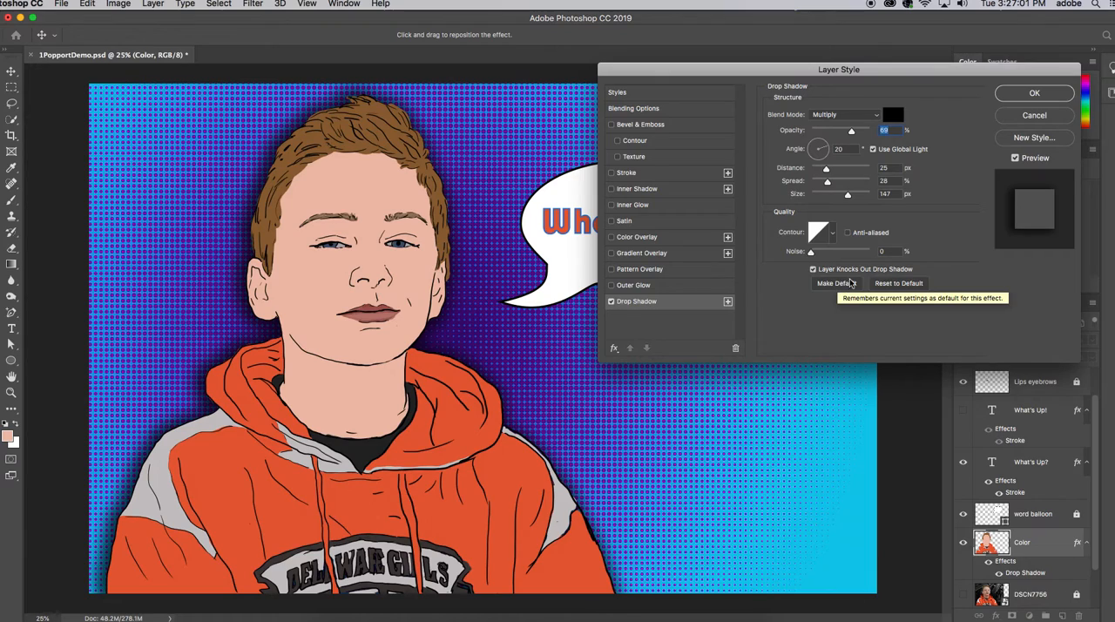
pyautogui.click(1037, 93)
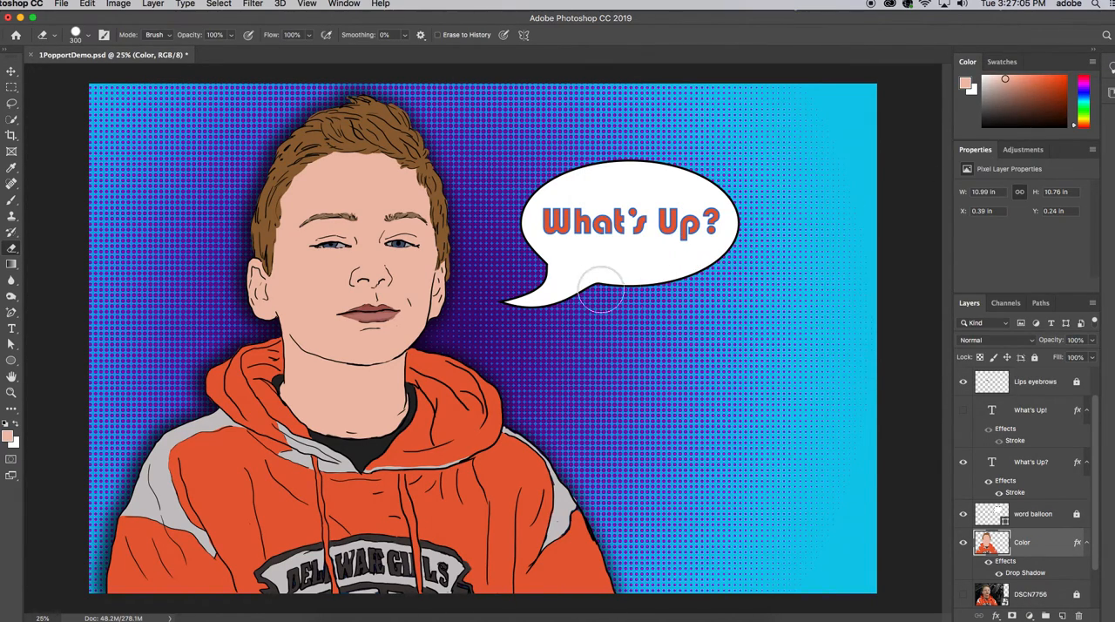
# Unlock the word balloon layer and add a drop shadow to it, keeping the balloon in view beside the settings
pyautogui.click(1029, 515)
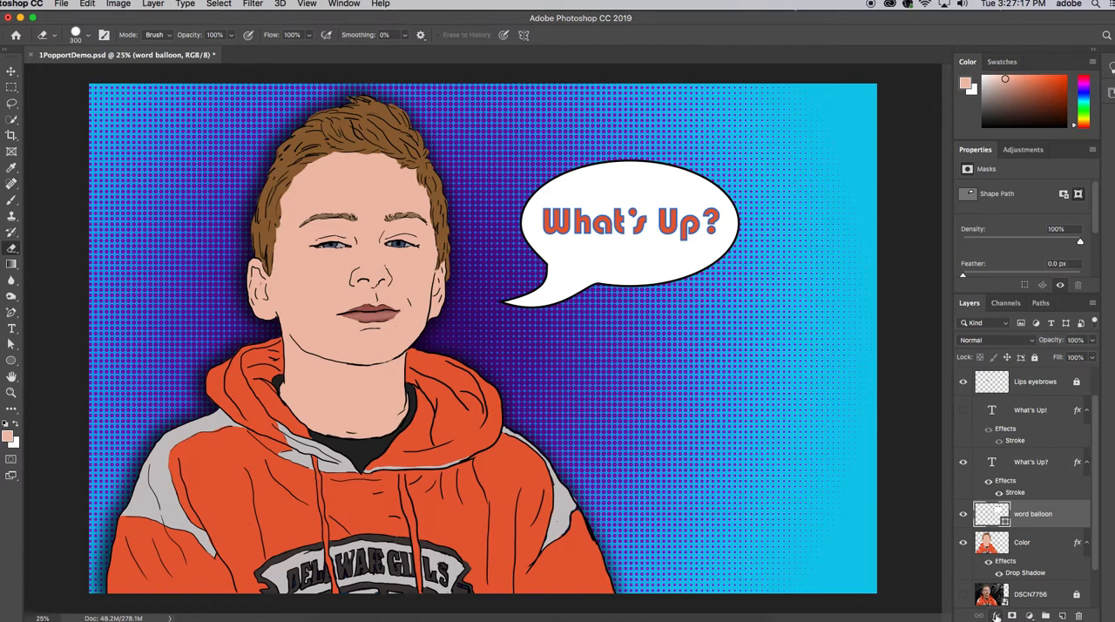
pyautogui.click(998, 616)
pyautogui.click(1004, 592)
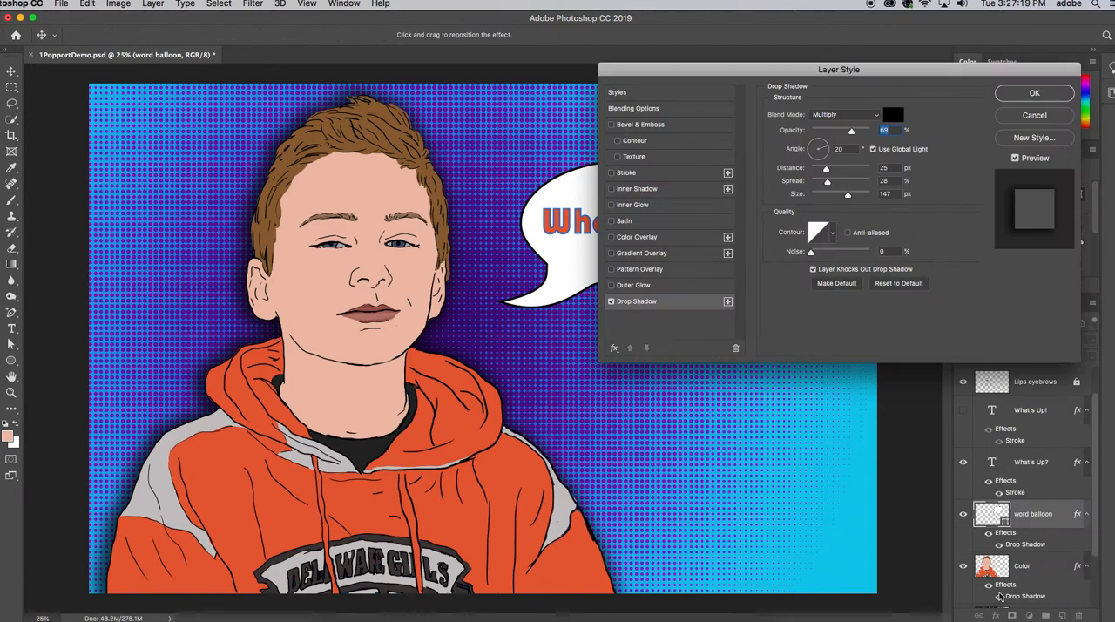
pyautogui.moveTo(910, 72); pyautogui.dragTo(1011, 358)
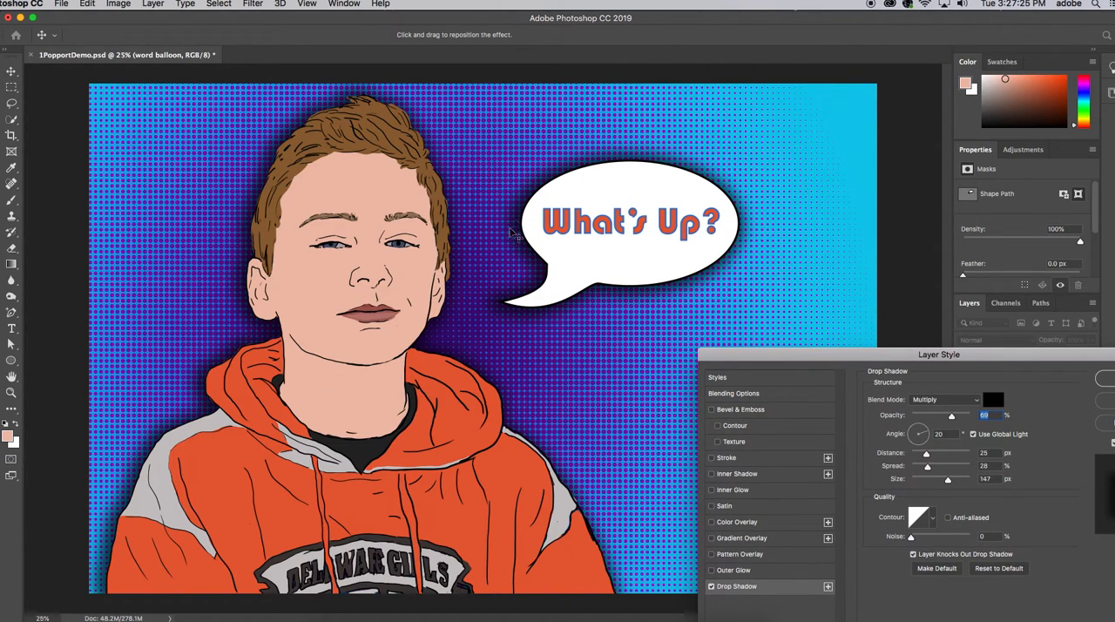
pyautogui.moveTo(995, 355); pyautogui.dragTo(886, 355)
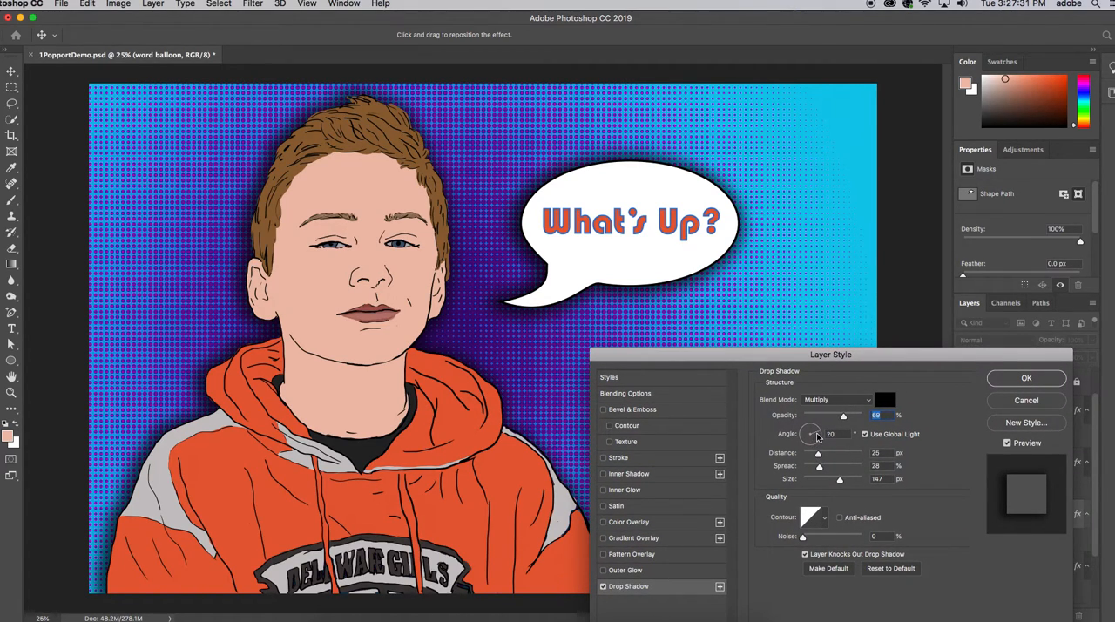
# Set the word balloon's shadow to a 76° angle, 29 px distance and 23% spread, and apply it
pyautogui.moveTo(816, 433); pyautogui.dragTo(816, 433)
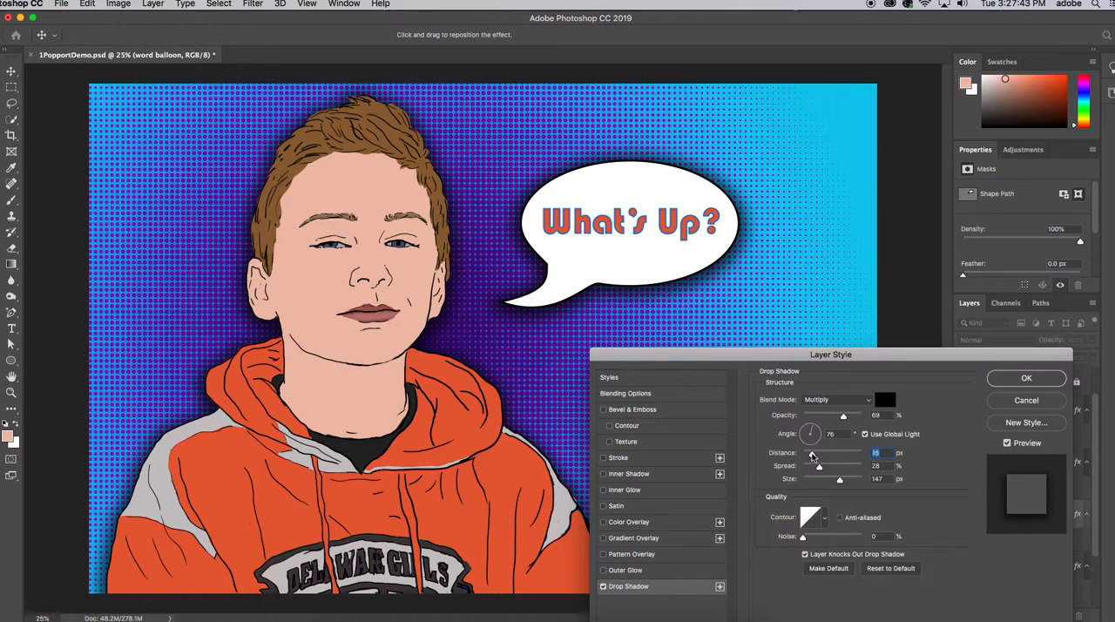
pyautogui.moveTo(812, 452)
pyautogui.mouseDown()
pyautogui.moveTo(801, 452)
pyautogui.moveTo(820, 457)
pyautogui.mouseUp()
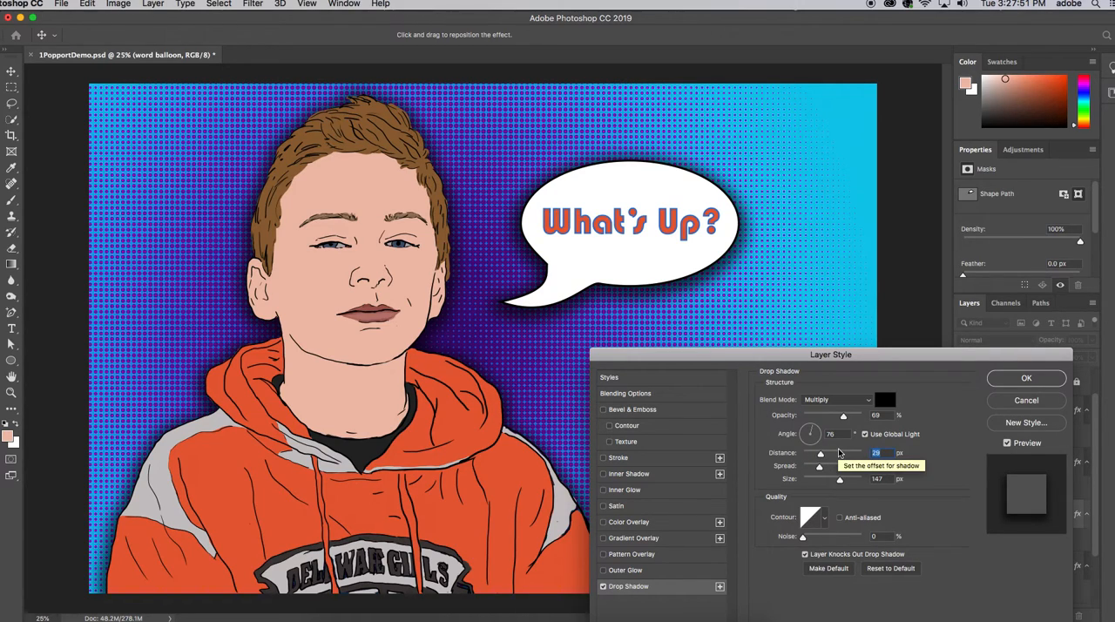
pyautogui.click(819, 471)
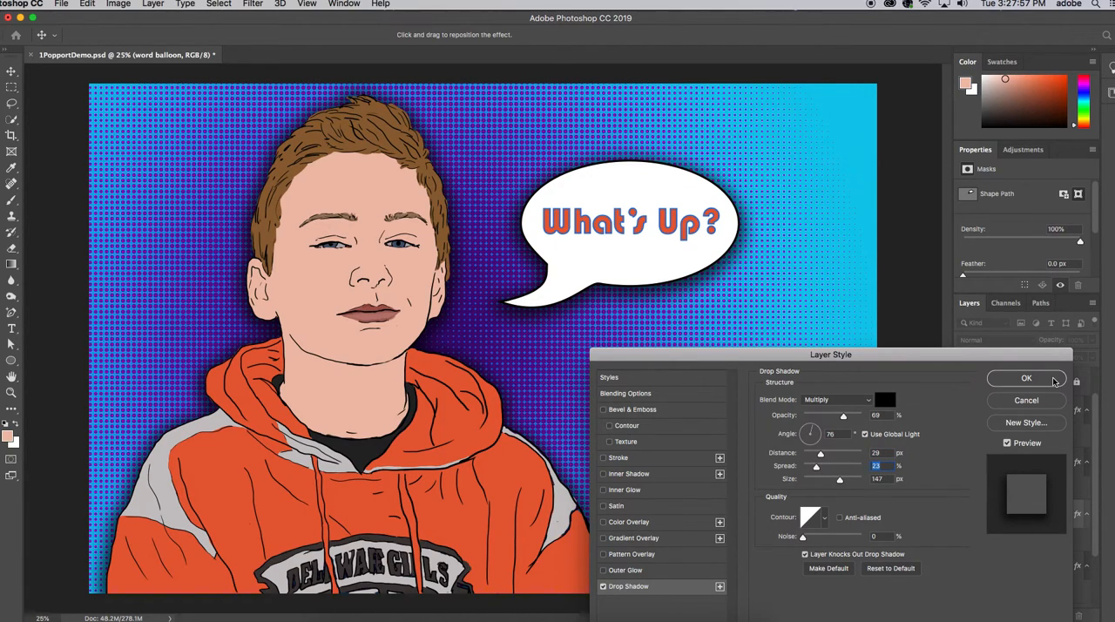
pyautogui.click(1026, 378)
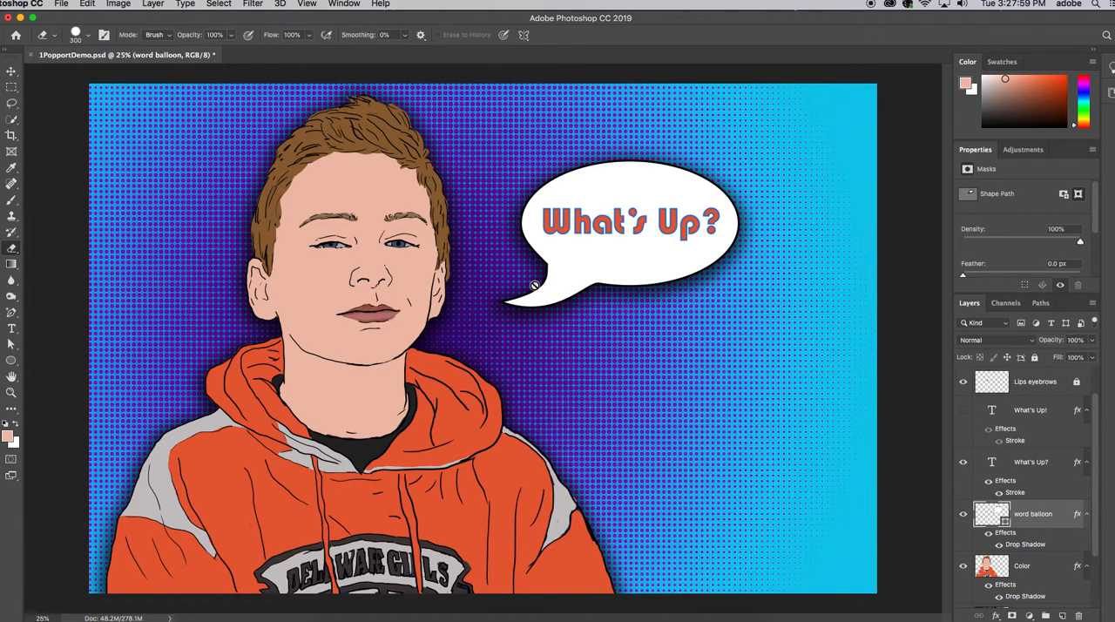